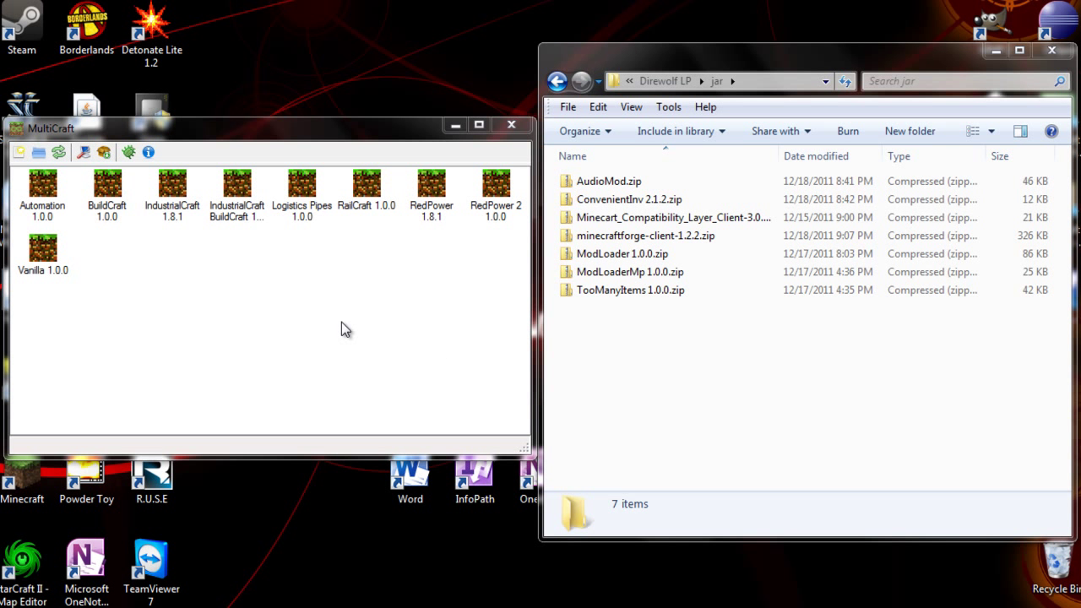
Add a new MultiCraft instance named 'direwolf20 LP'
click(19, 152)
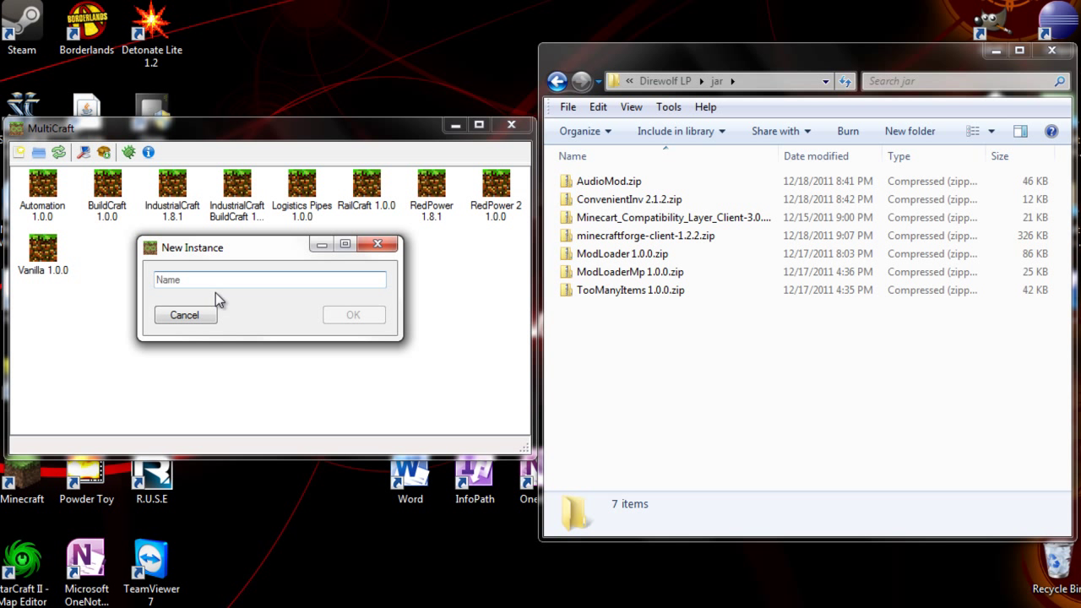
text(direw)
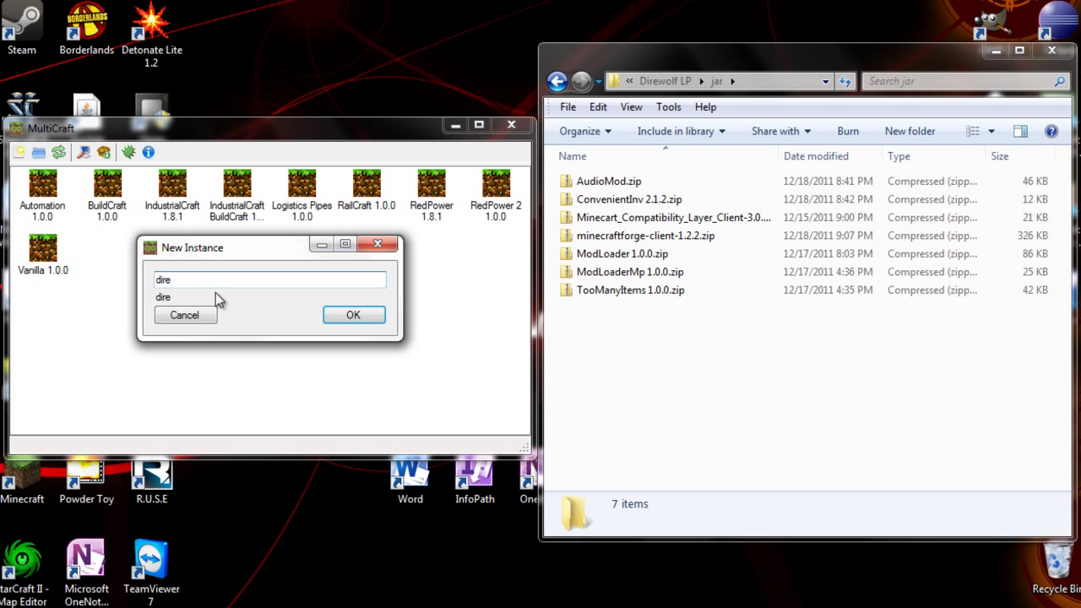
key(BackSpace)
key(BackSpace)
text(ew)
key(Return)
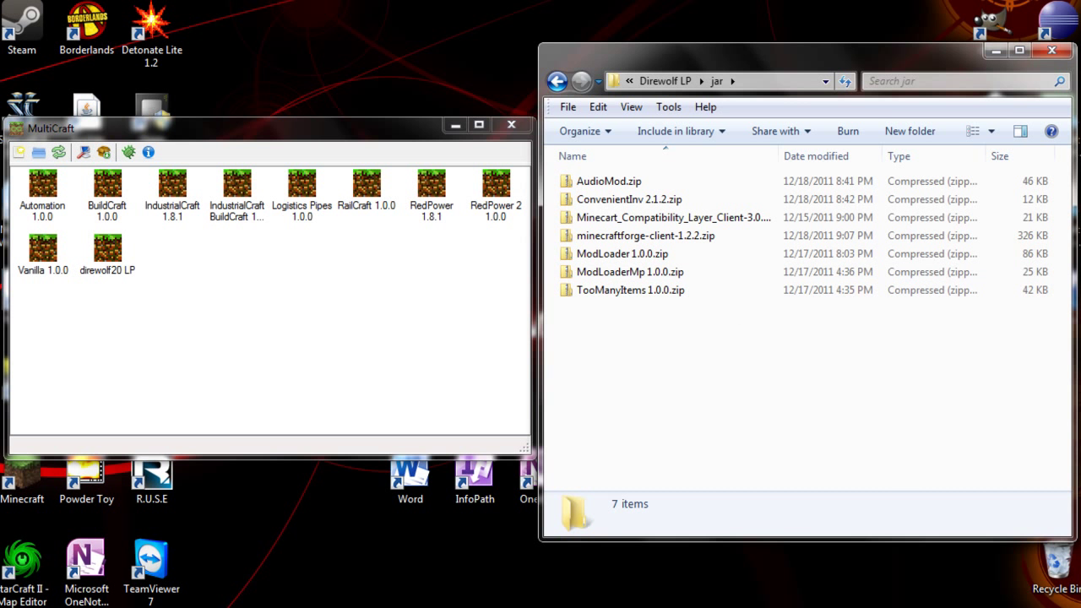
Launch direwolf20 LP, log in with the account username and password, then quit from the title screen
double_click(107, 249)
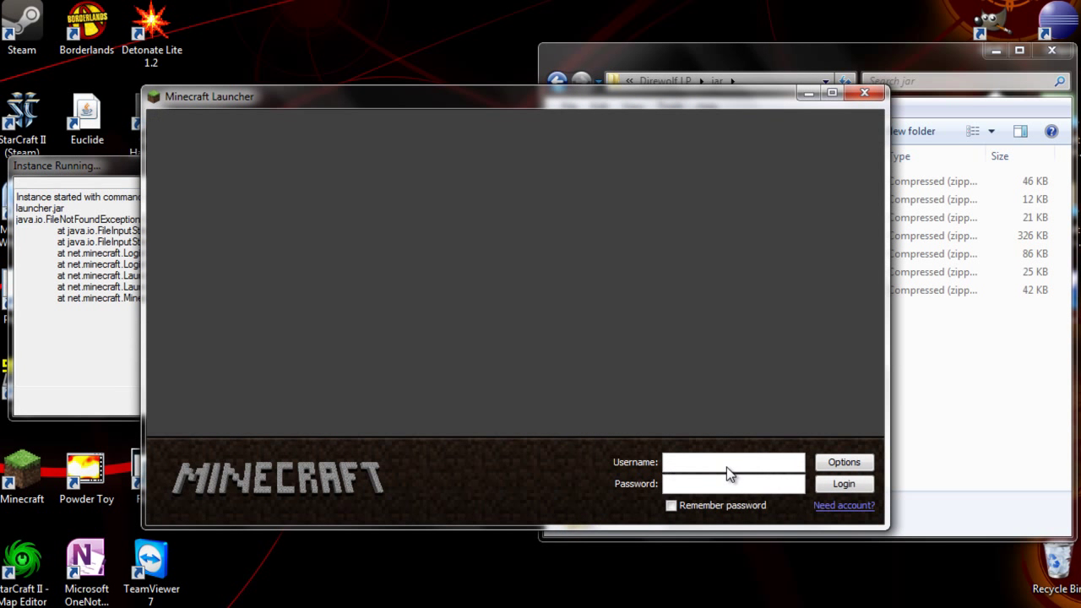
click(700, 465)
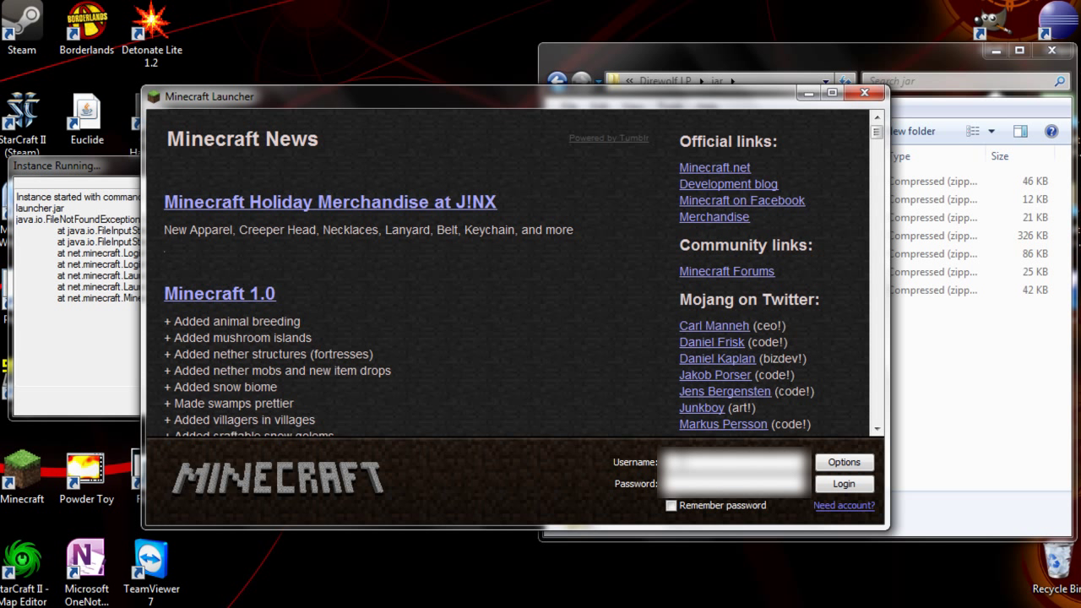
key(Tab)
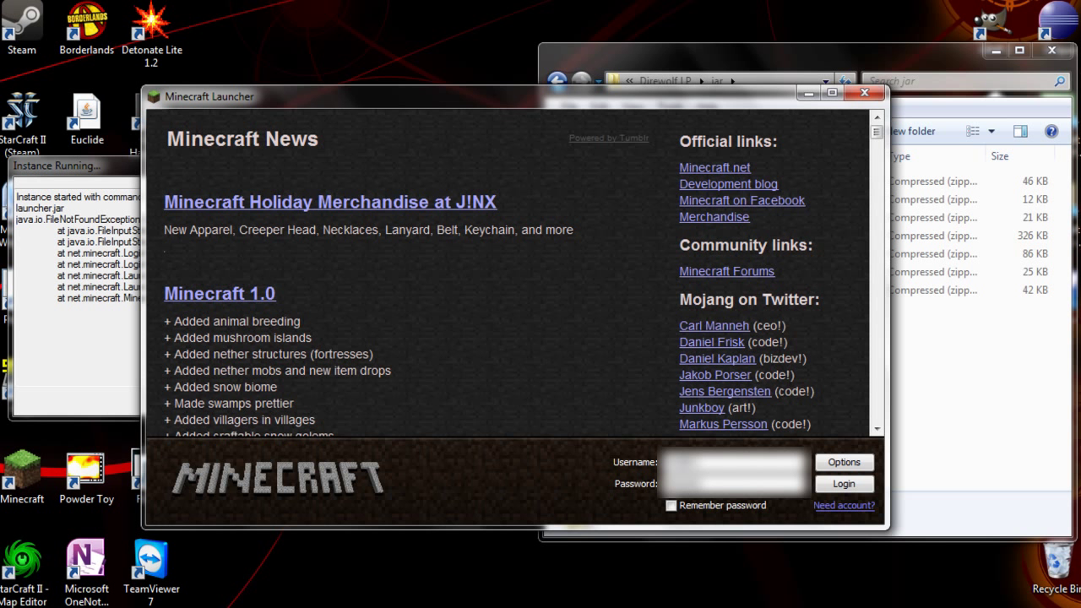
click(844, 484)
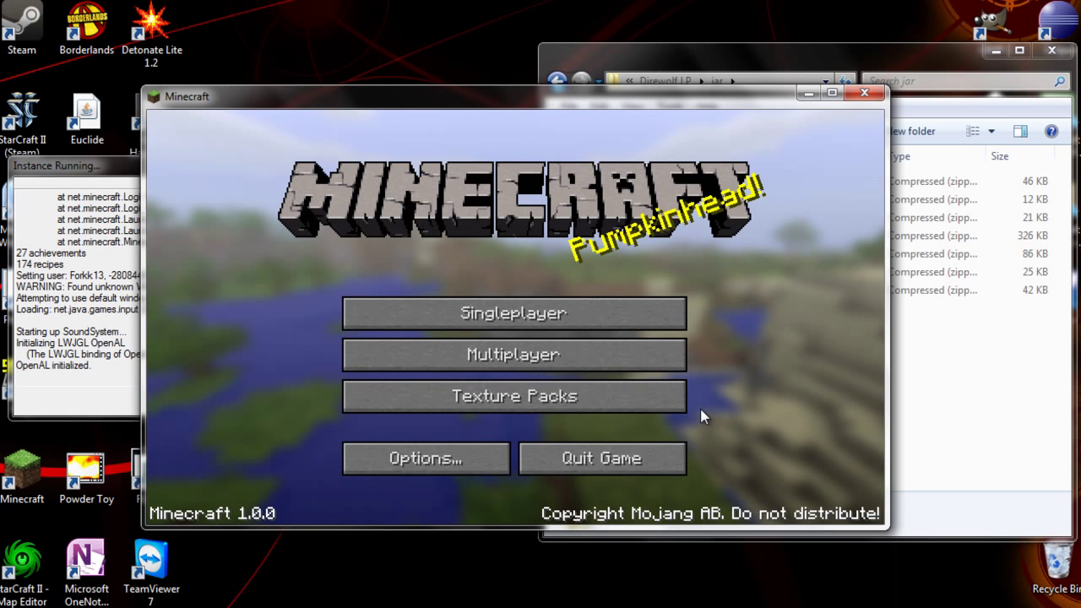
click(599, 458)
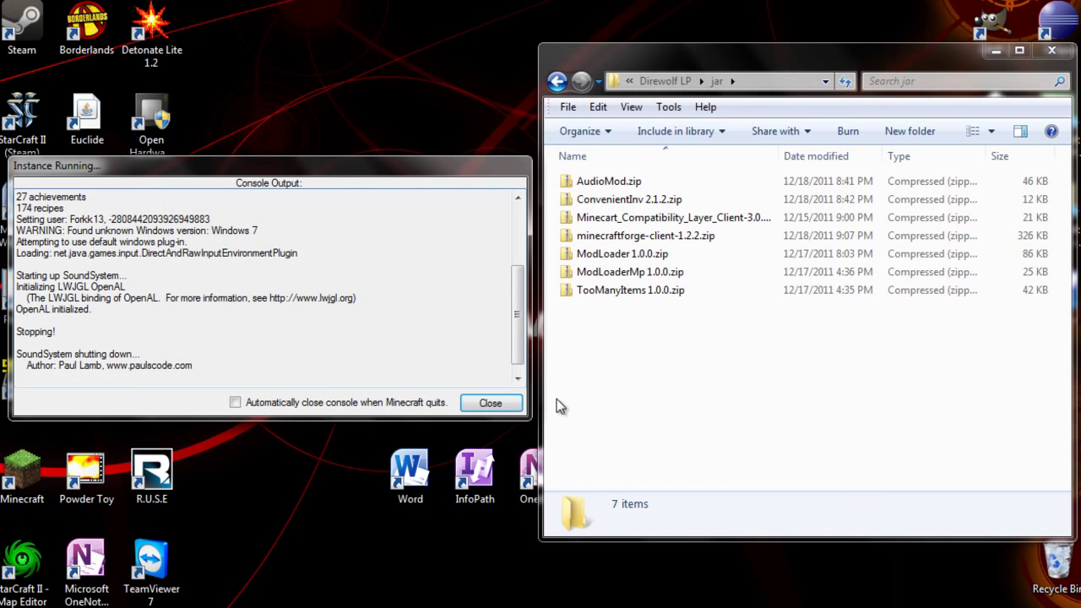
Close the console and install ModLoader 1.0.0, ModLoaderMp 1.0.0, AudioMod and ConvenientInv 2.1.2 into direwolf20 LP
click(489, 403)
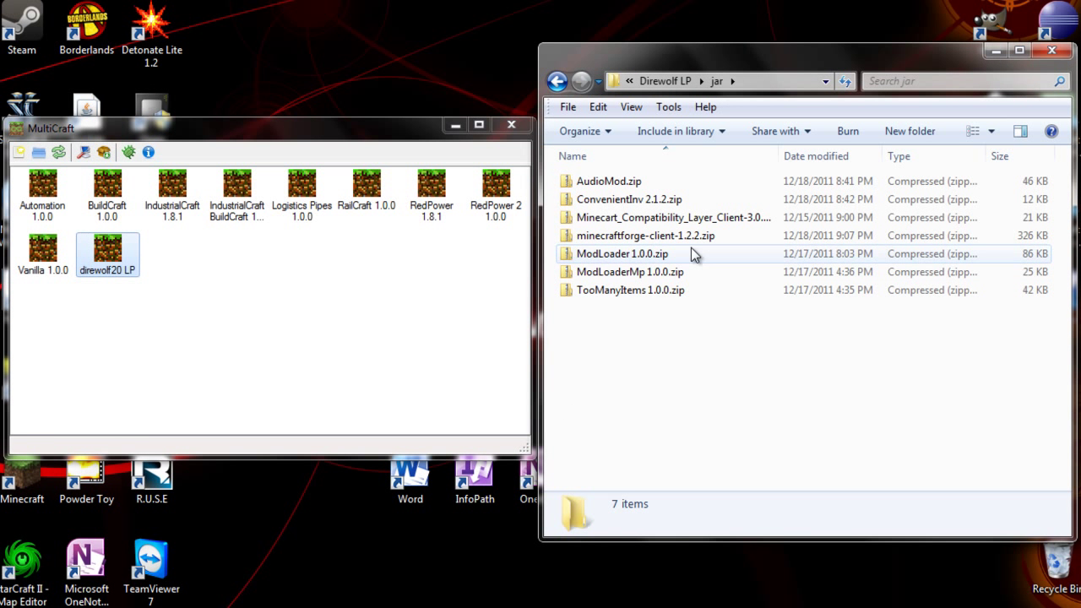
click(690, 255)
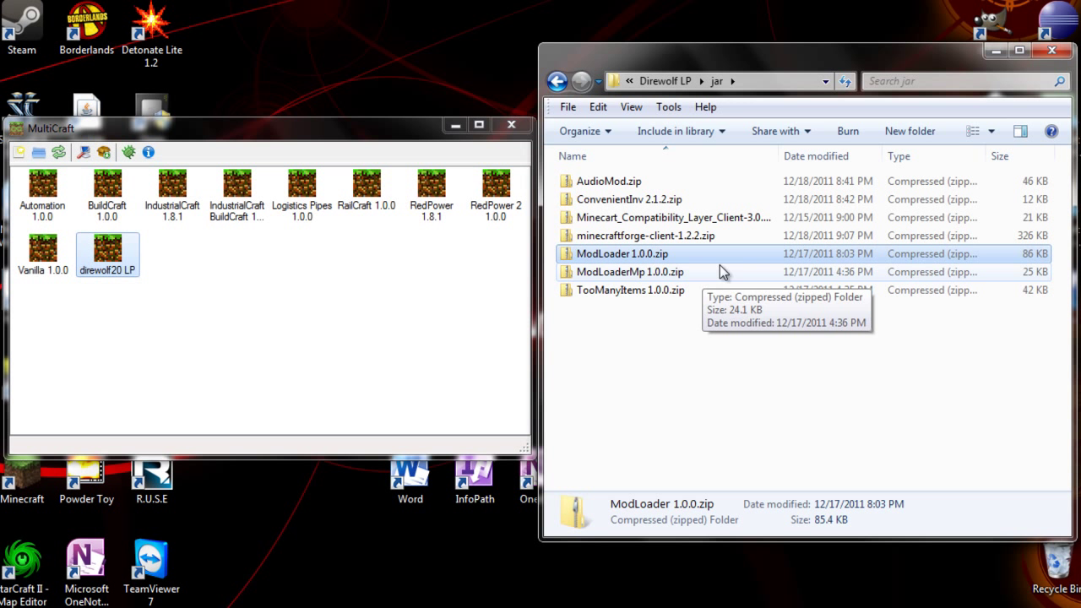
drag(726, 253, 108, 250)
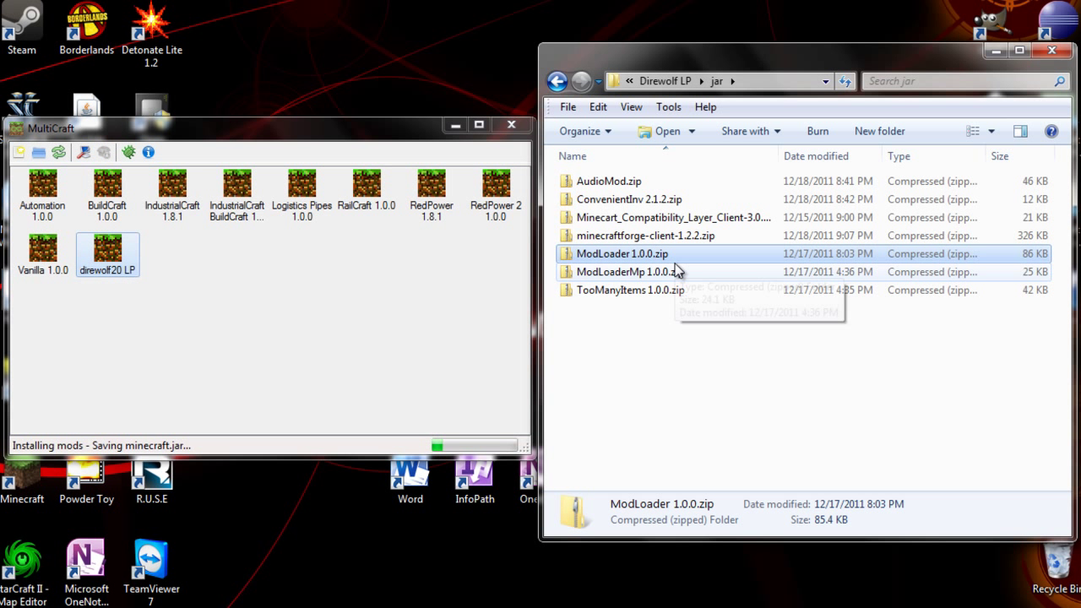
drag(678, 270, 122, 269)
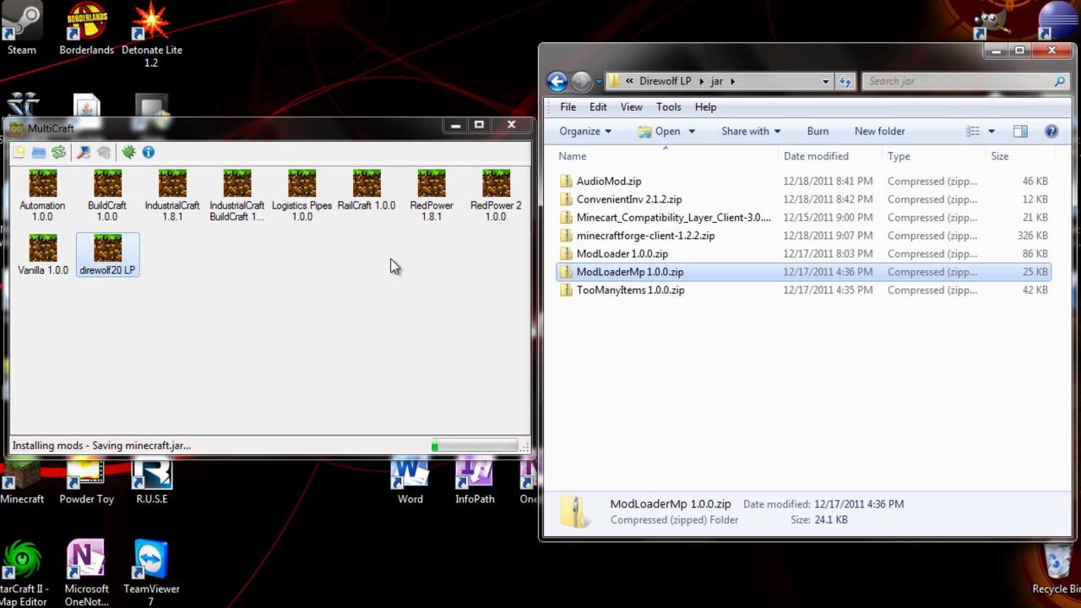
drag(723, 181, 110, 253)
drag(707, 199, 116, 263)
Install TooManyItems 1.0.0, minecraftforge-client-1.2.2 and the Minecart compatibility layer zip into direwolf20 LP
click(690, 334)
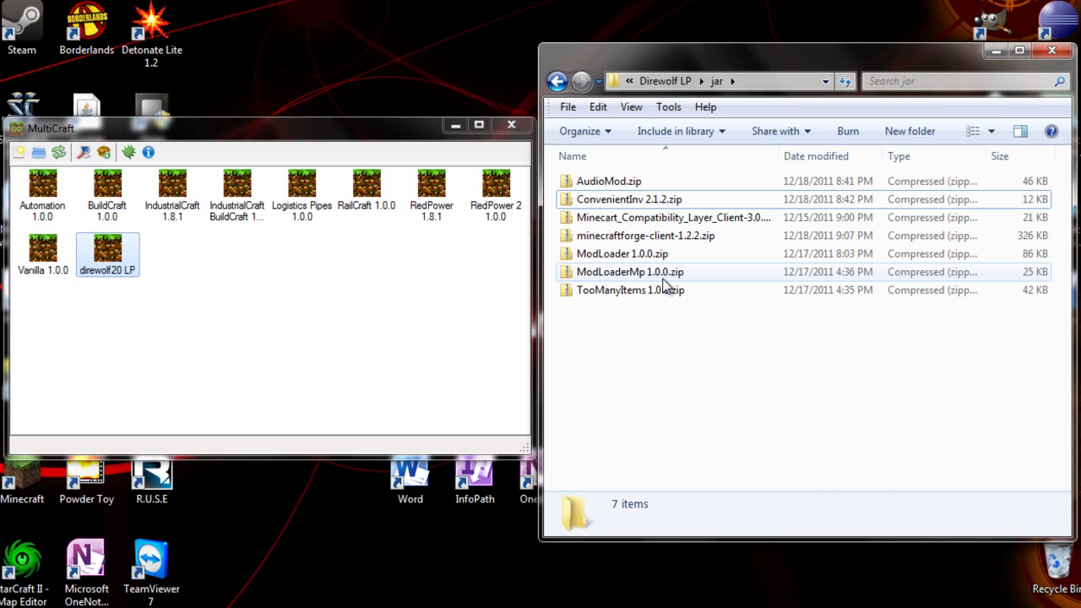
click(709, 292)
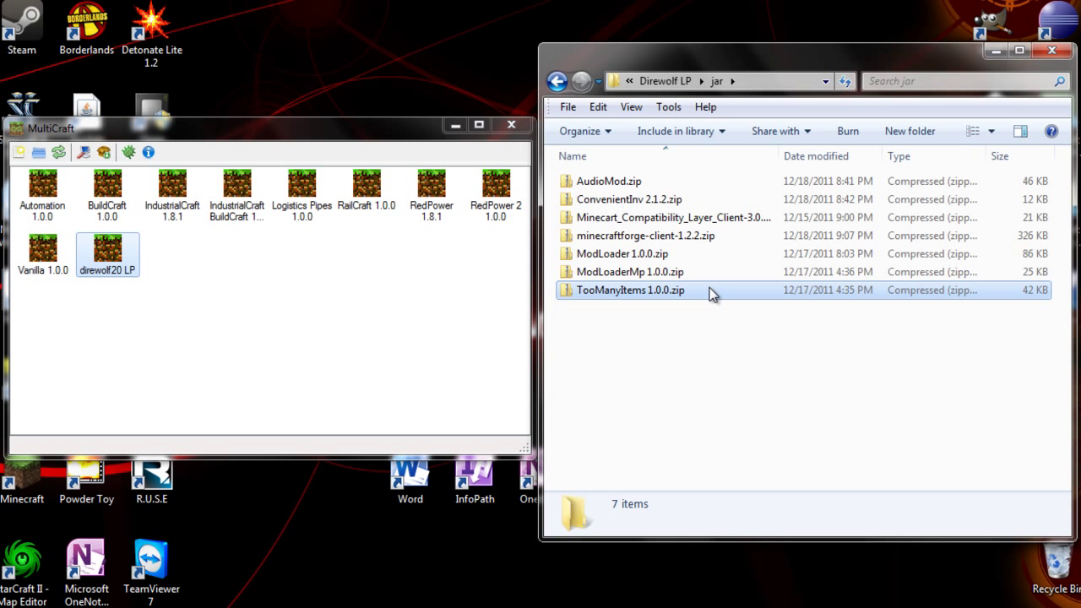
drag(709, 292, 123, 251)
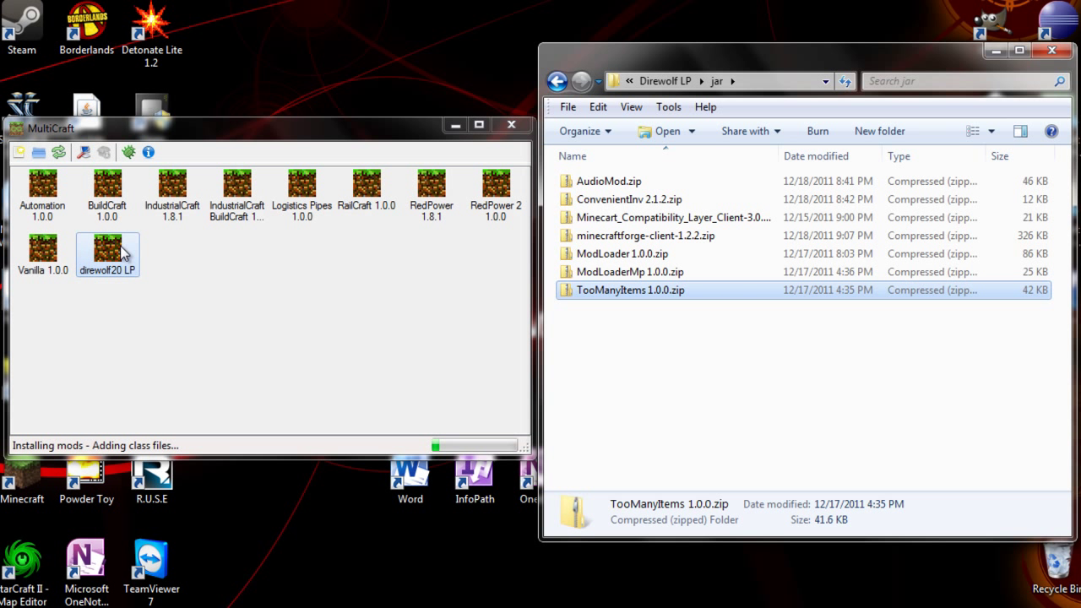
click(697, 240)
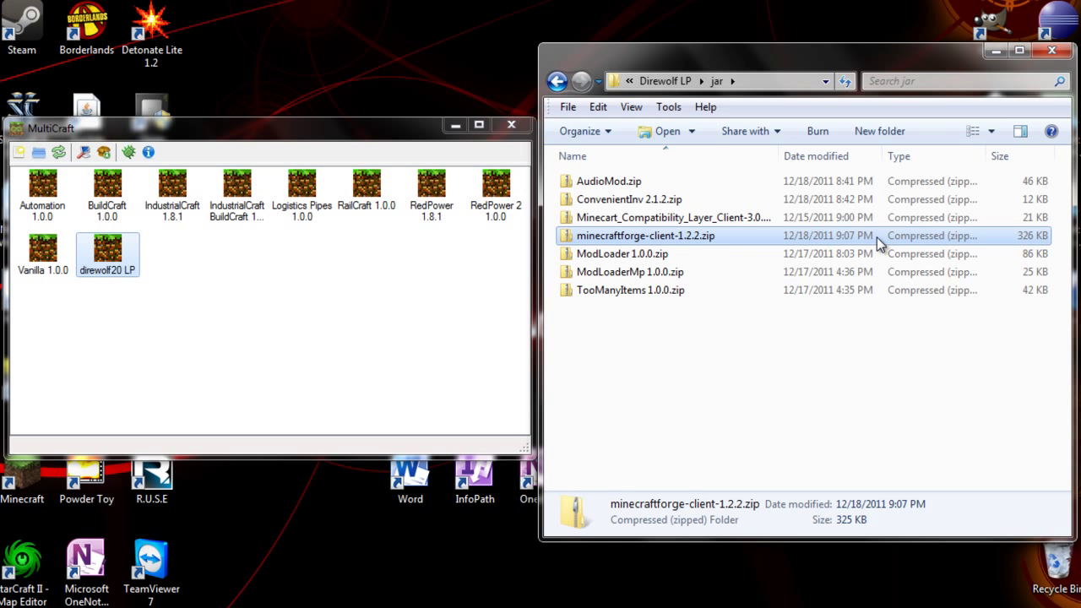
drag(876, 237, 113, 253)
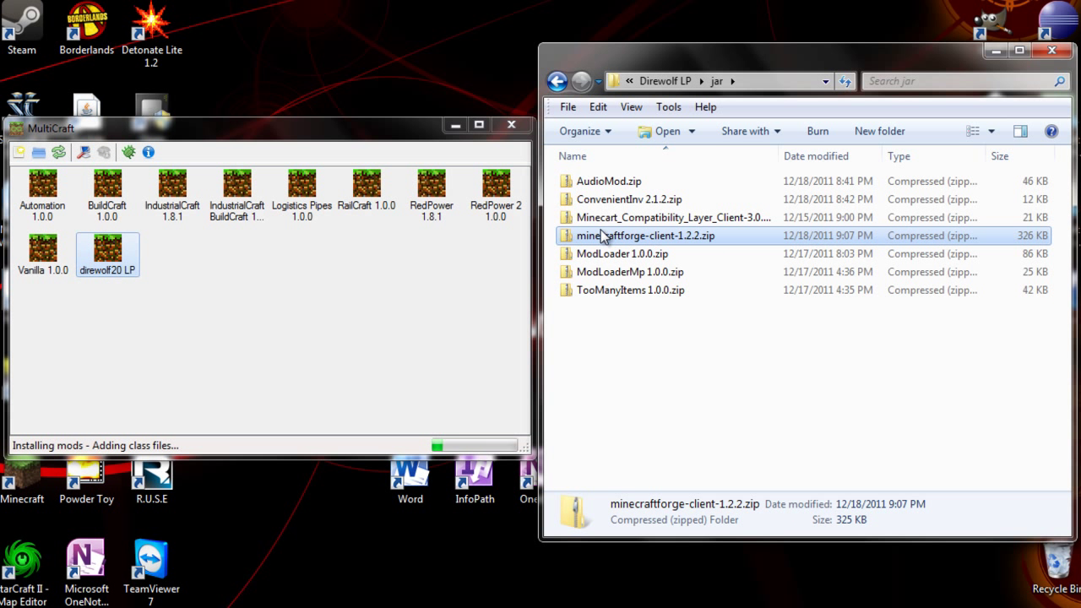
drag(877, 217, 116, 268)
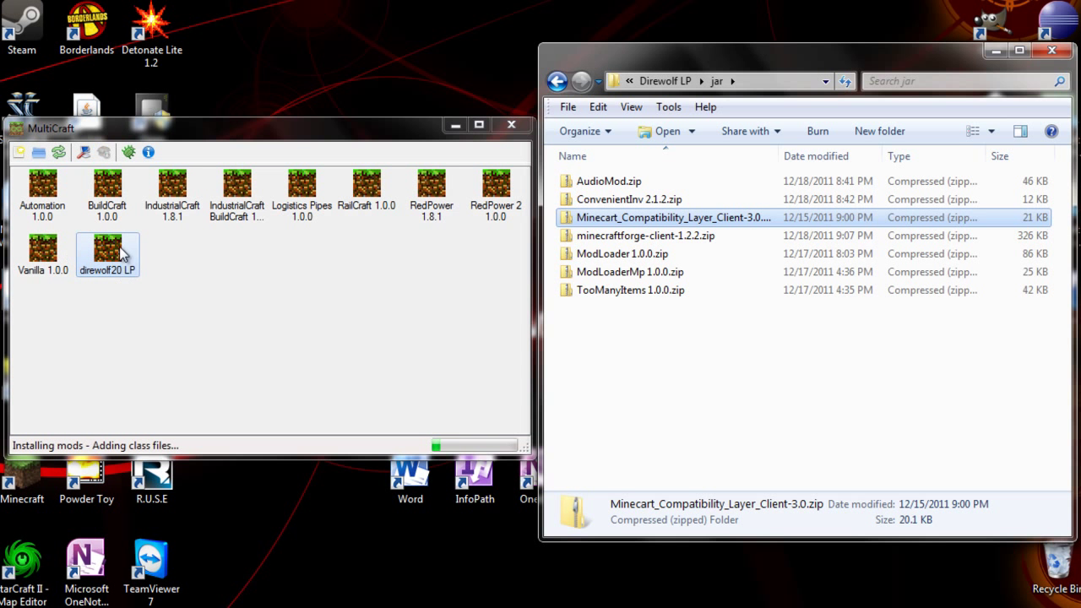
Add all 21 files from the Direwolf LP mods folder to direwolf20 LP
click(674, 81)
double_click(679, 204)
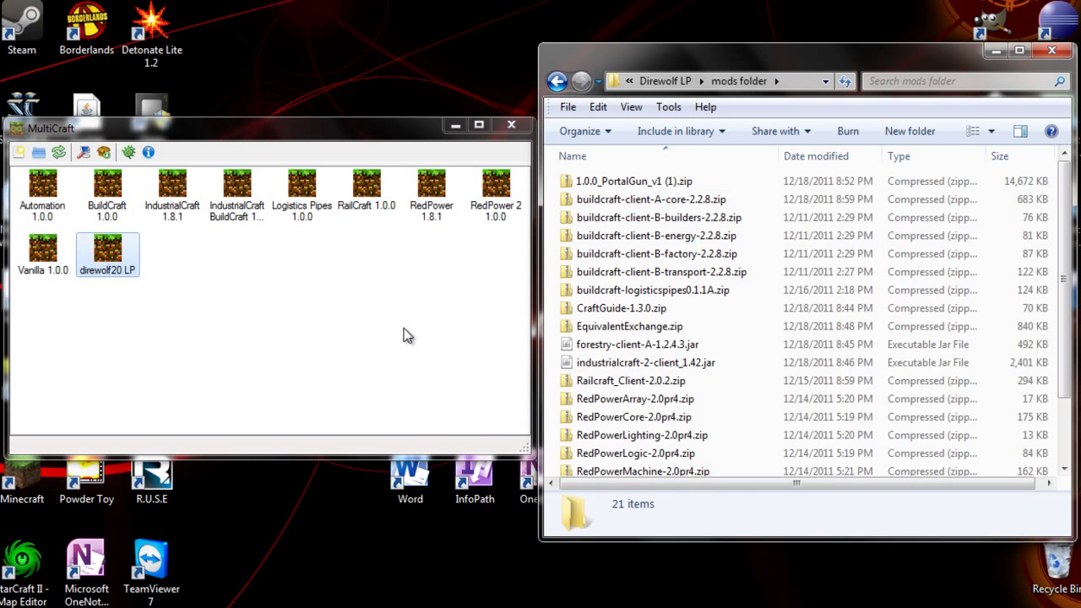
click(709, 326)
key(ctrl+a)
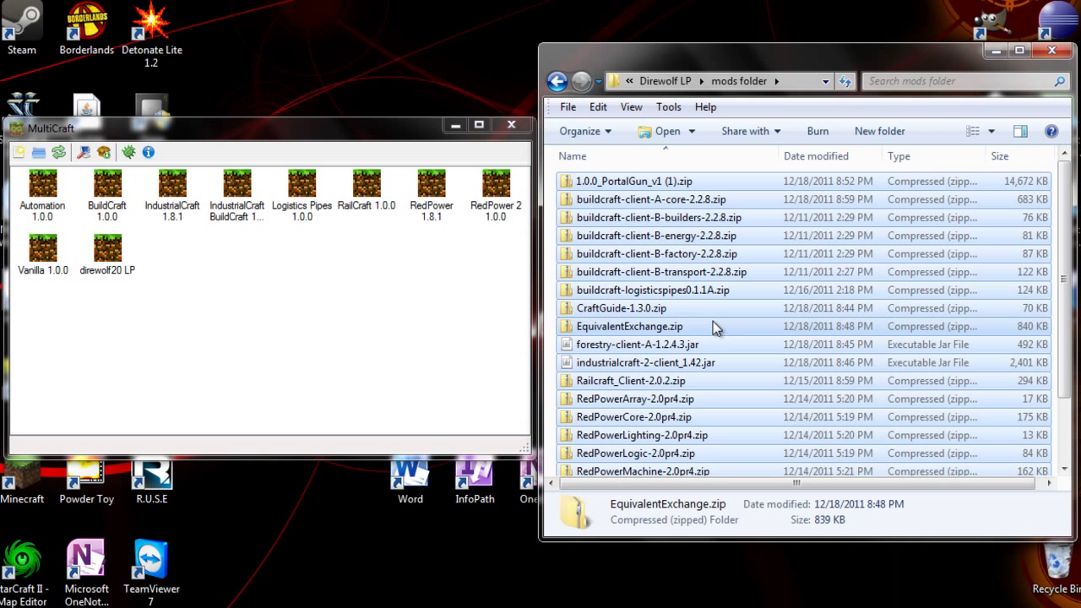
drag(848, 268, 108, 258)
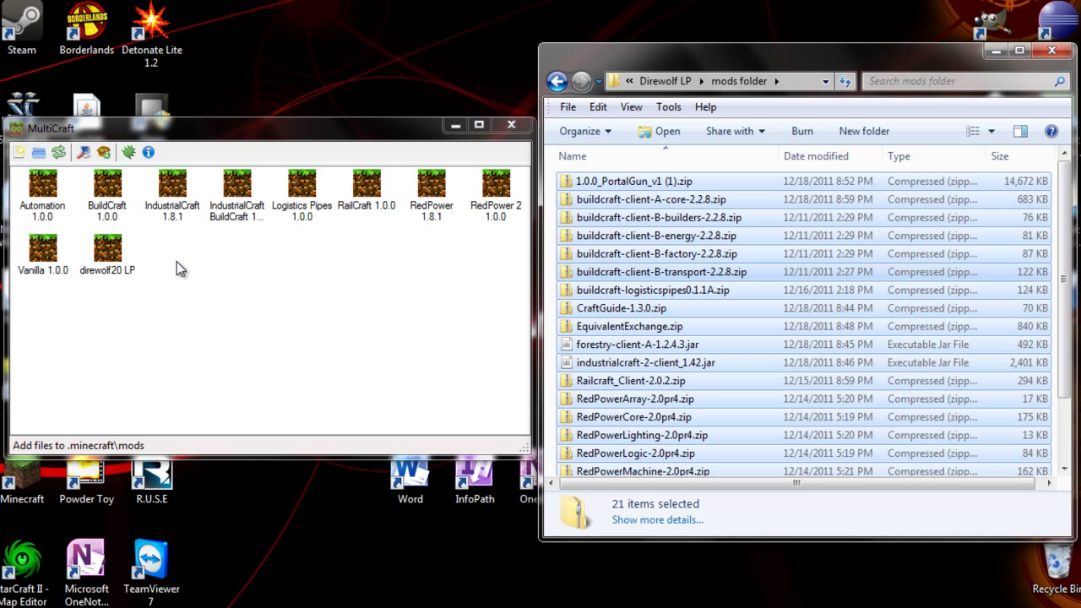
Launch the modded direwolf20 LP, log in, then close the game and console after the slot 254 conflict
double_click(116, 255)
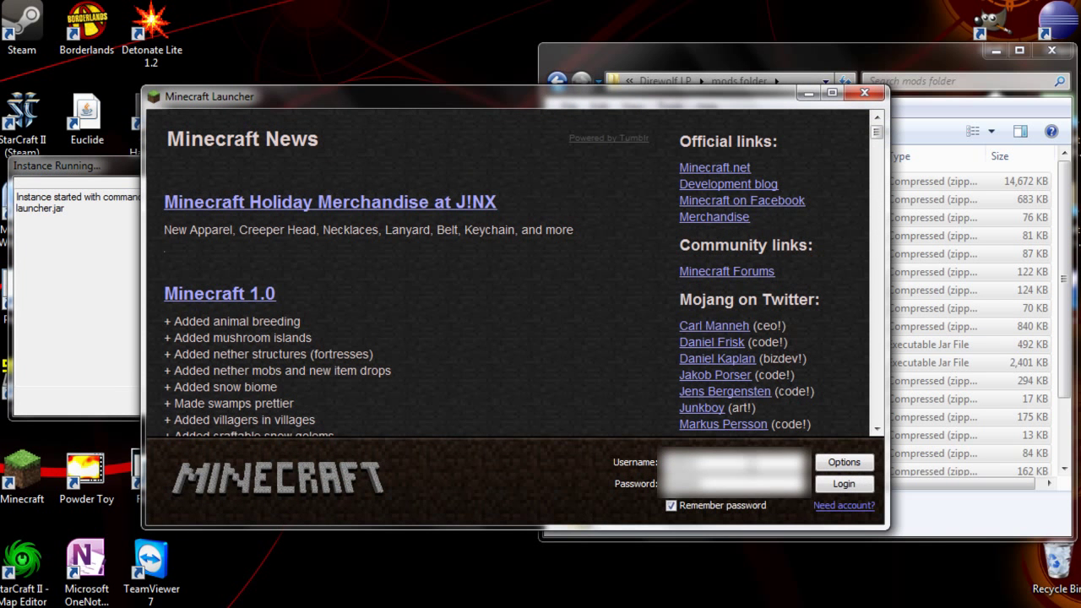
click(844, 484)
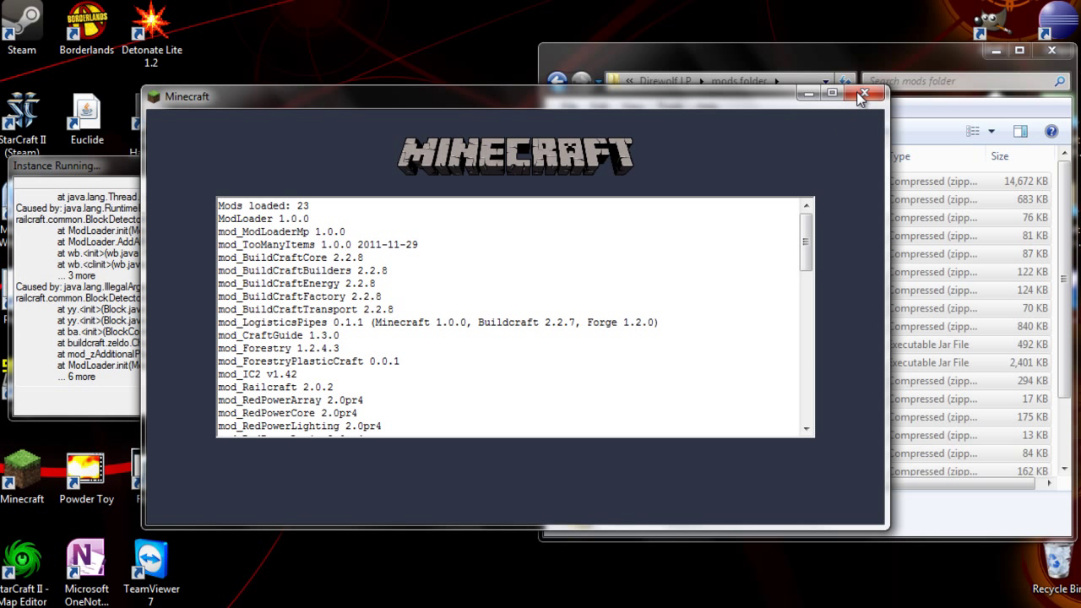
click(856, 91)
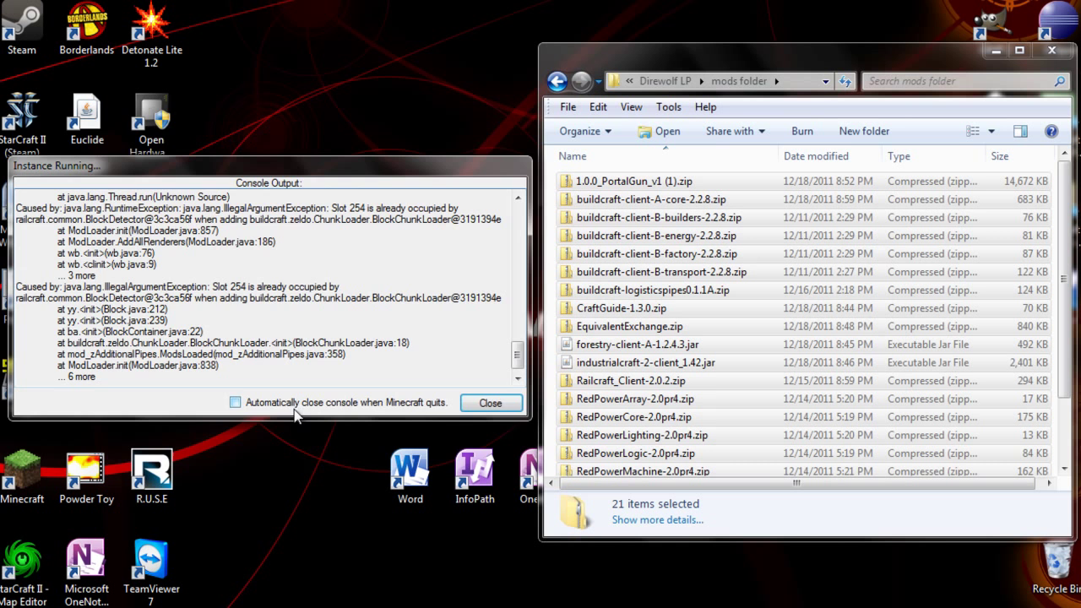
click(490, 403)
In the instance's .minecraft\buildcraft\config, set ChunkLoader.id=195 in AdditionalPipes.cfg, save, and close the folder
right_click(116, 268)
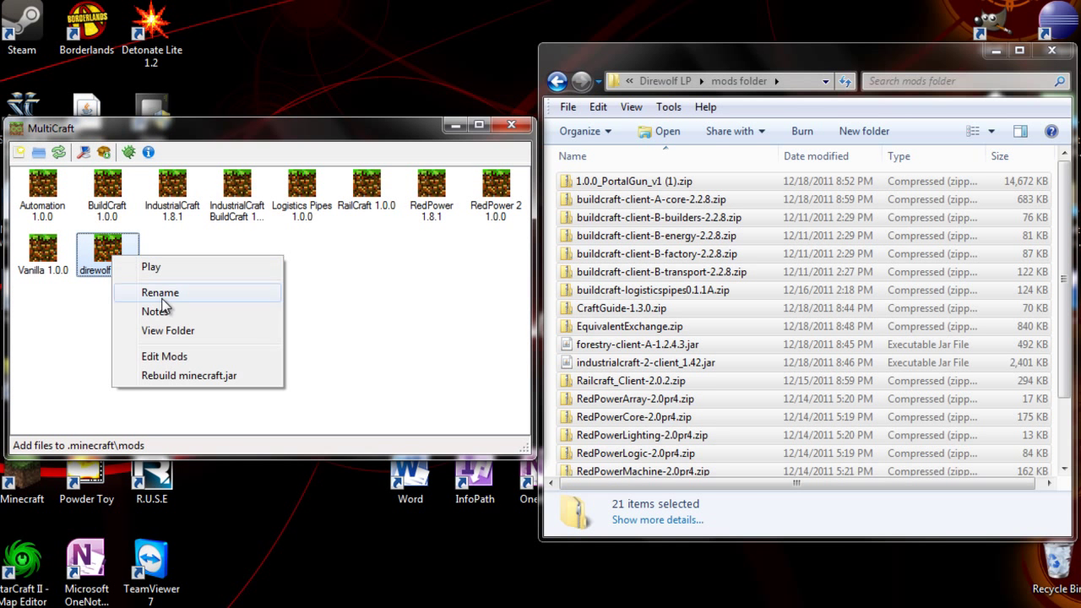
click(180, 333)
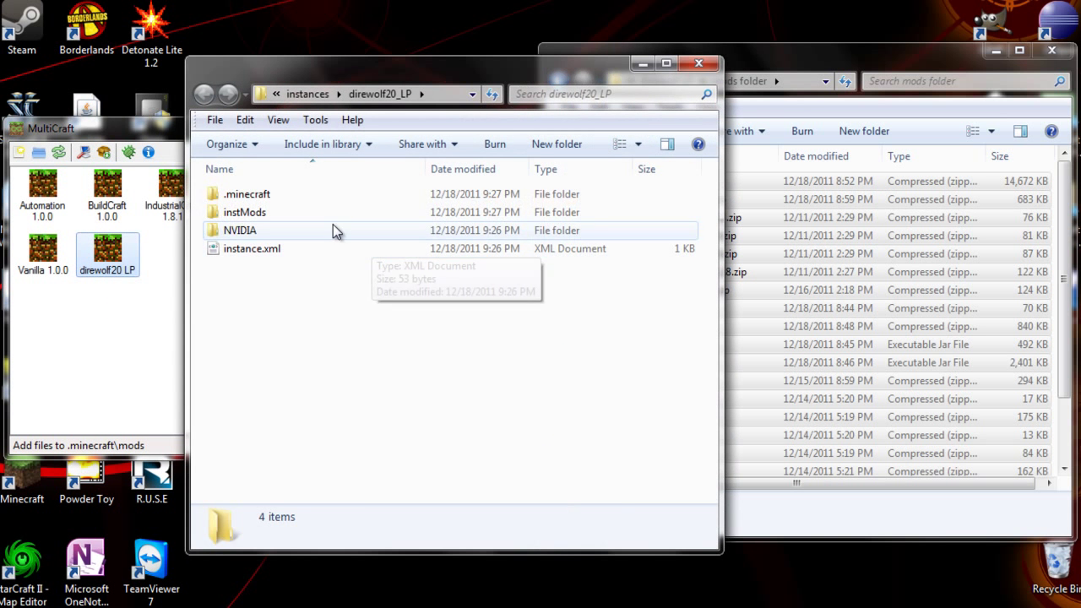
double_click(327, 194)
double_click(323, 221)
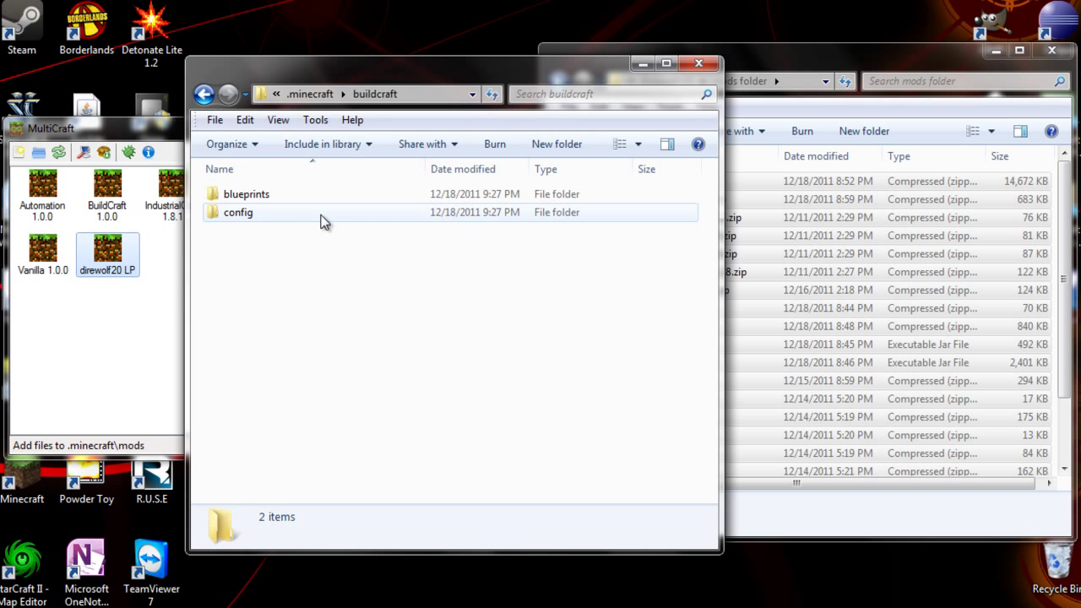
click(323, 200)
double_click(321, 218)
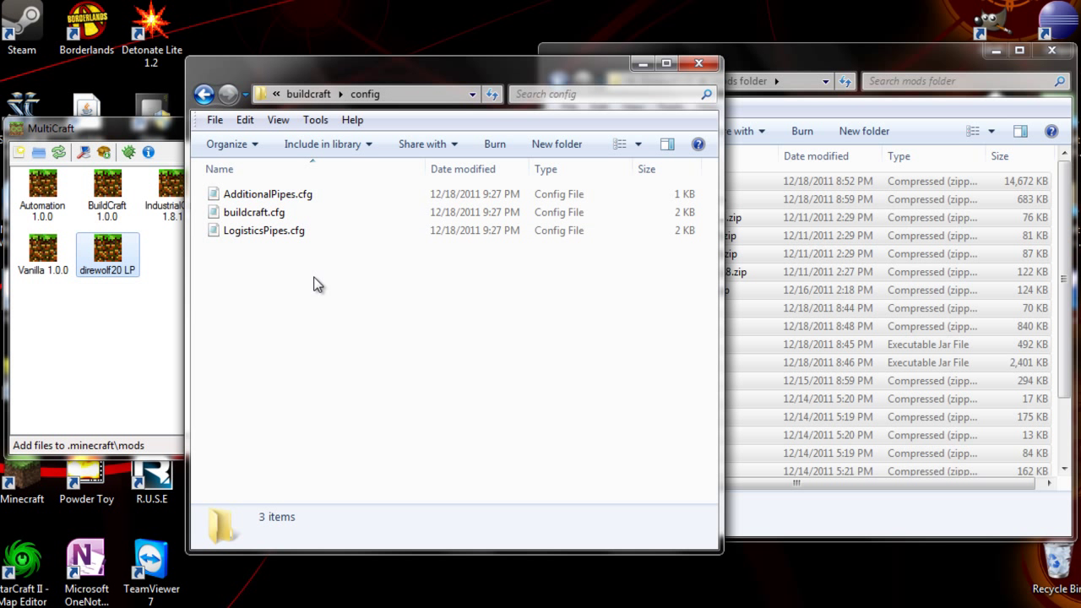
double_click(314, 196)
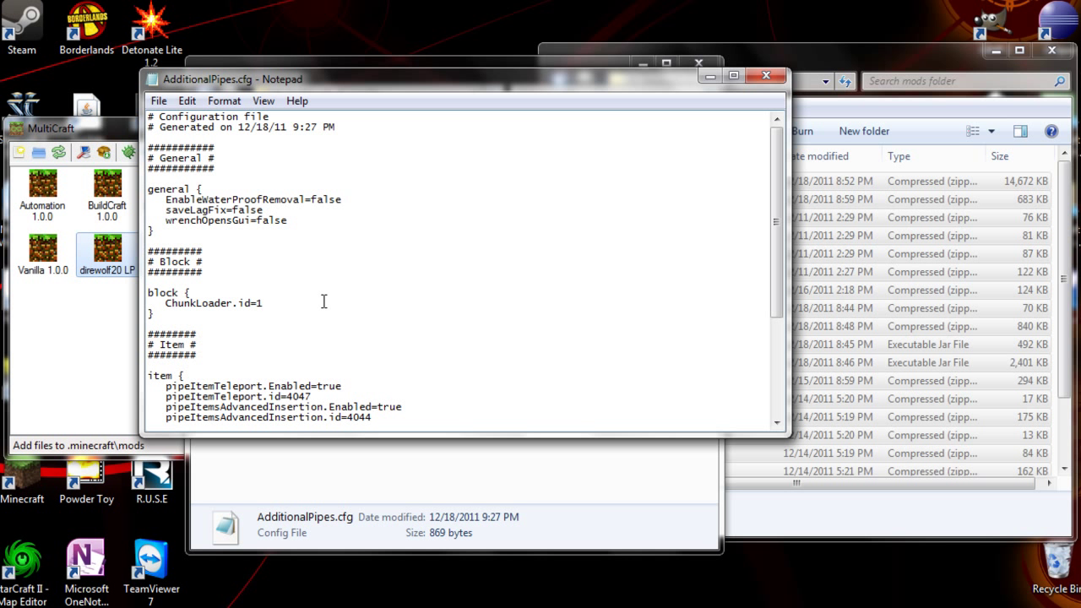
key(ctrl+s)
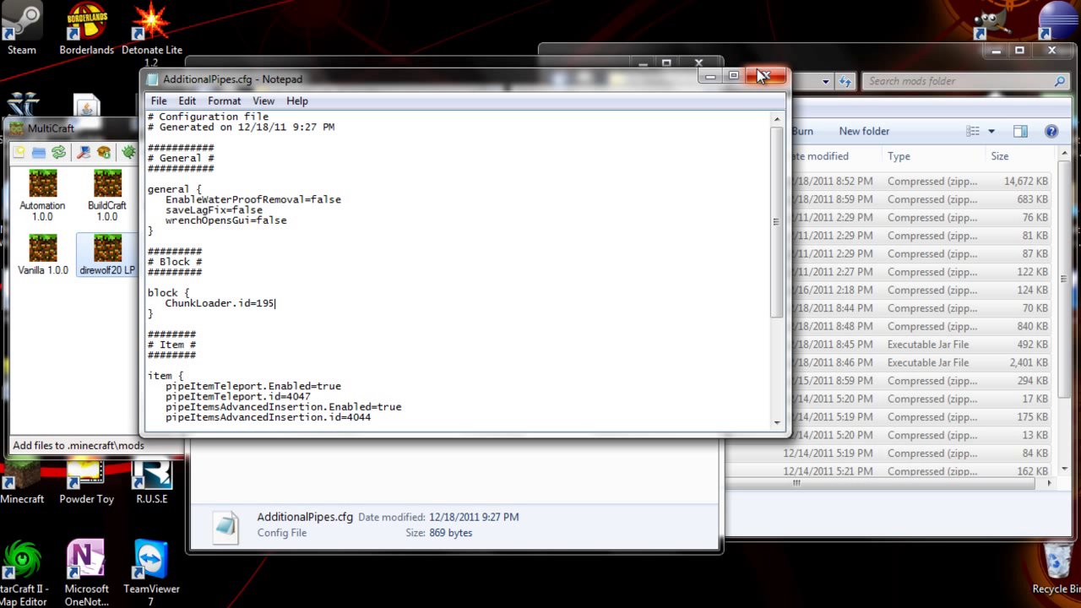
click(766, 75)
click(495, 297)
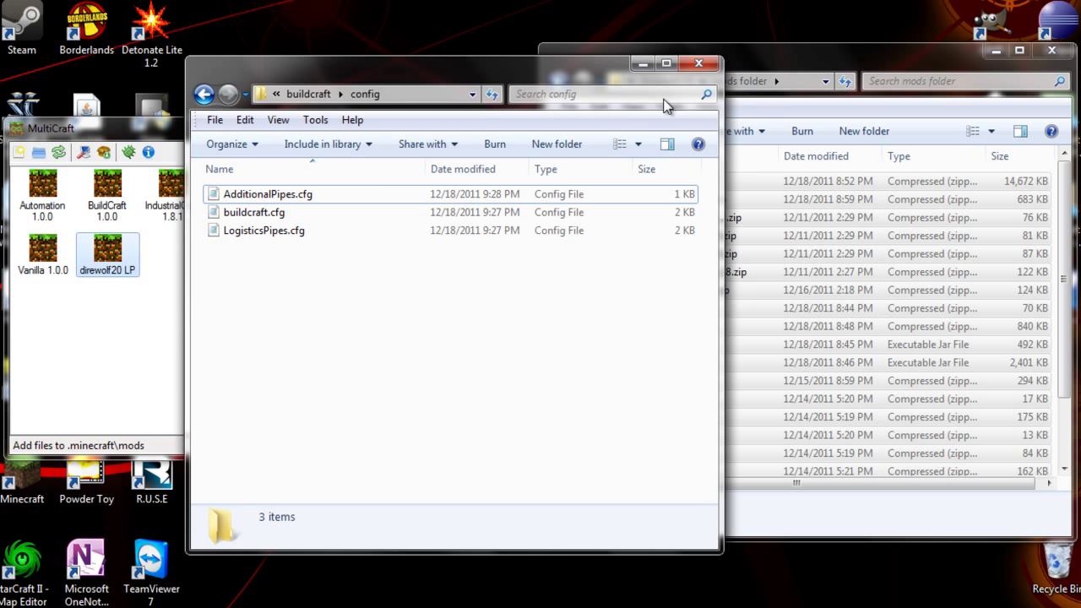
click(704, 68)
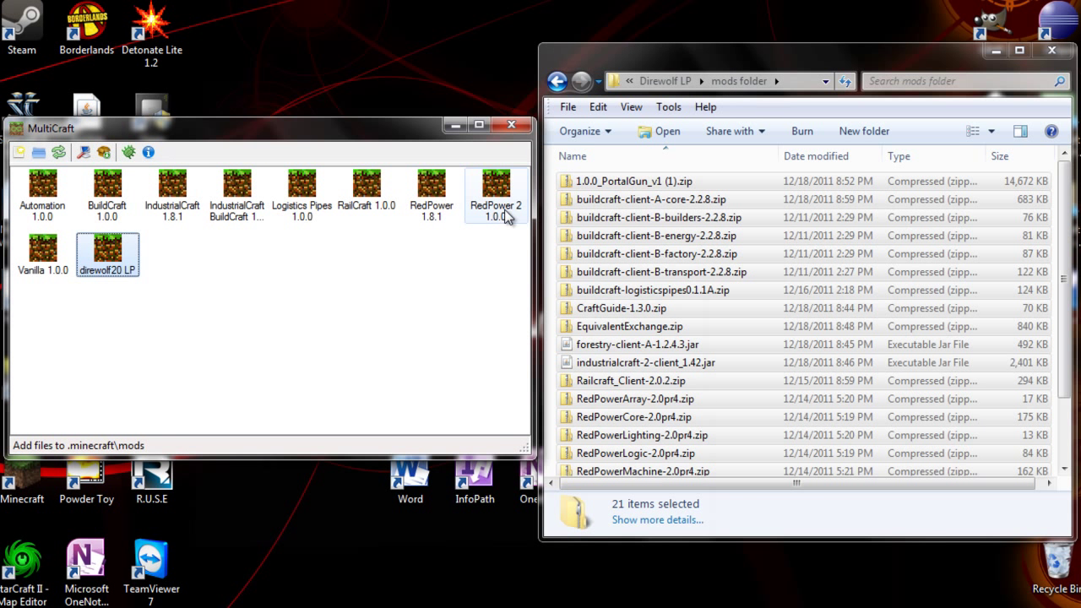
Play direwolf20 LP, log in, and create a Singleplayer Survival world named New World
right_click(120, 256)
click(139, 267)
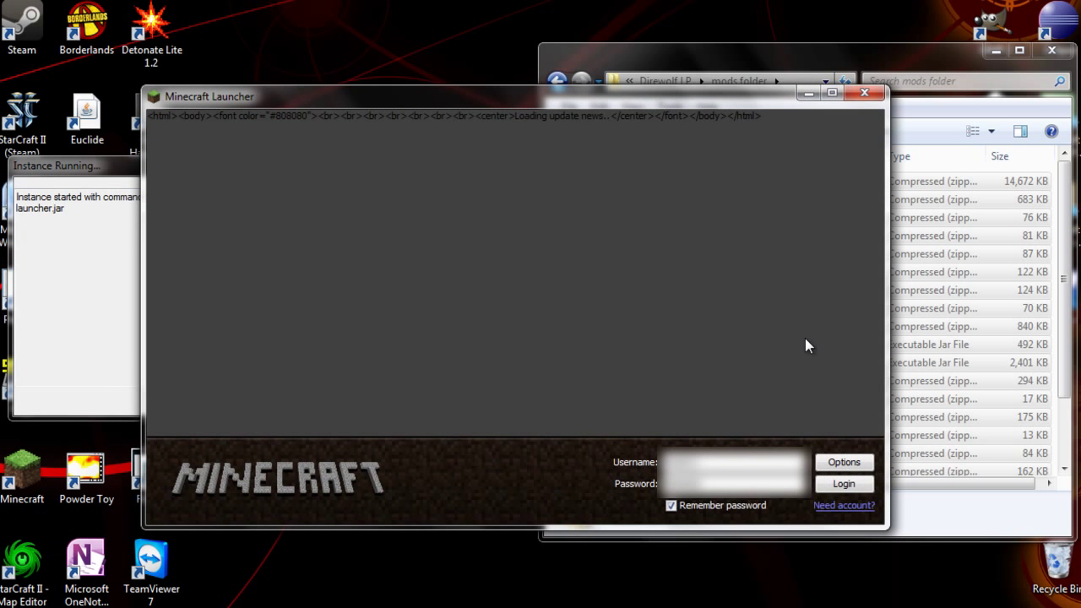
click(841, 485)
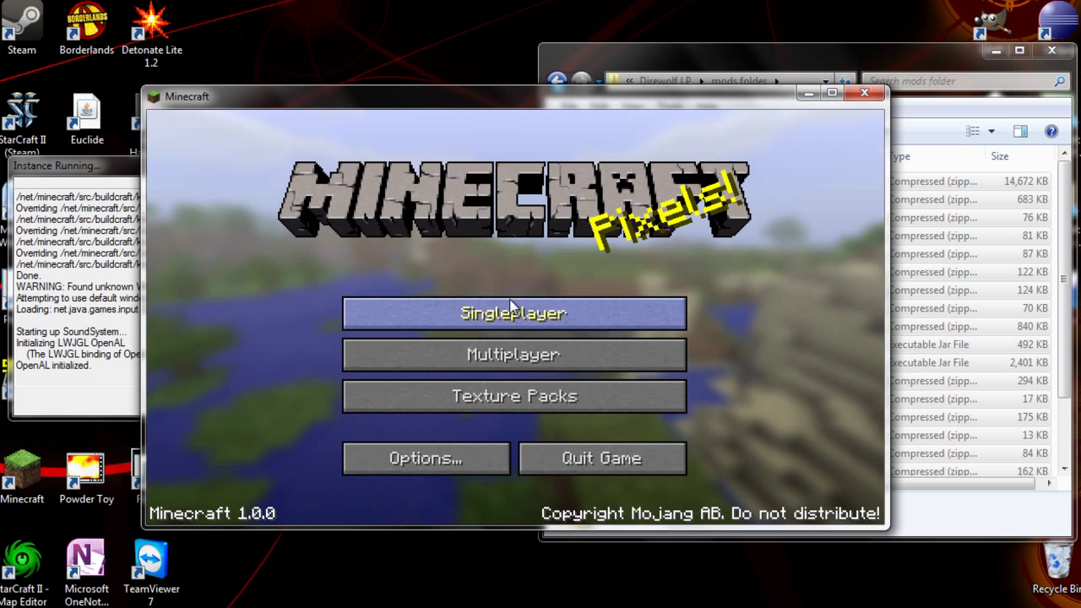
click(510, 309)
click(602, 463)
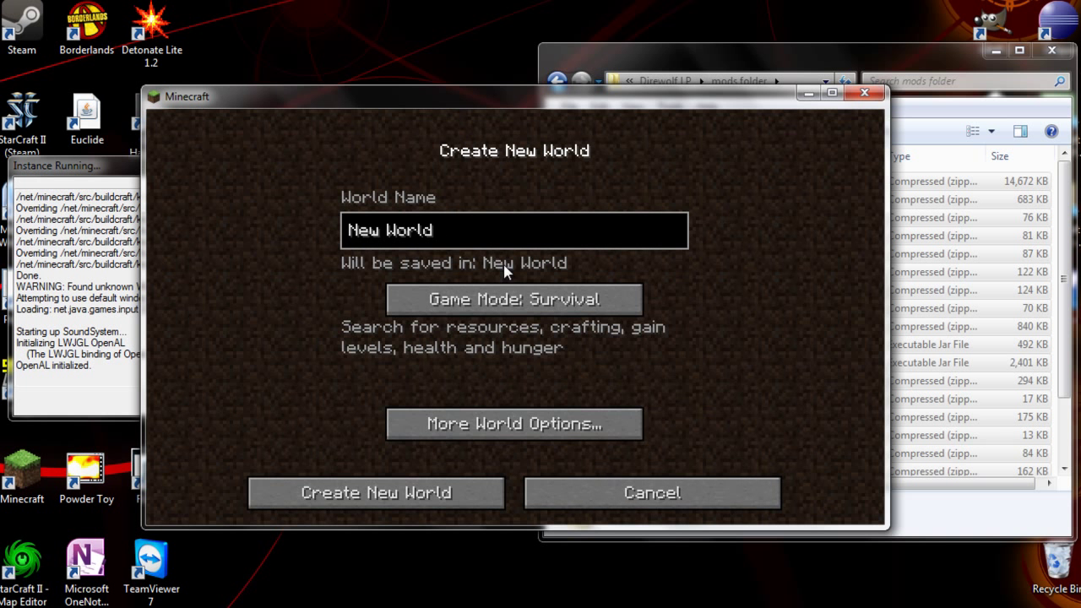
click(443, 485)
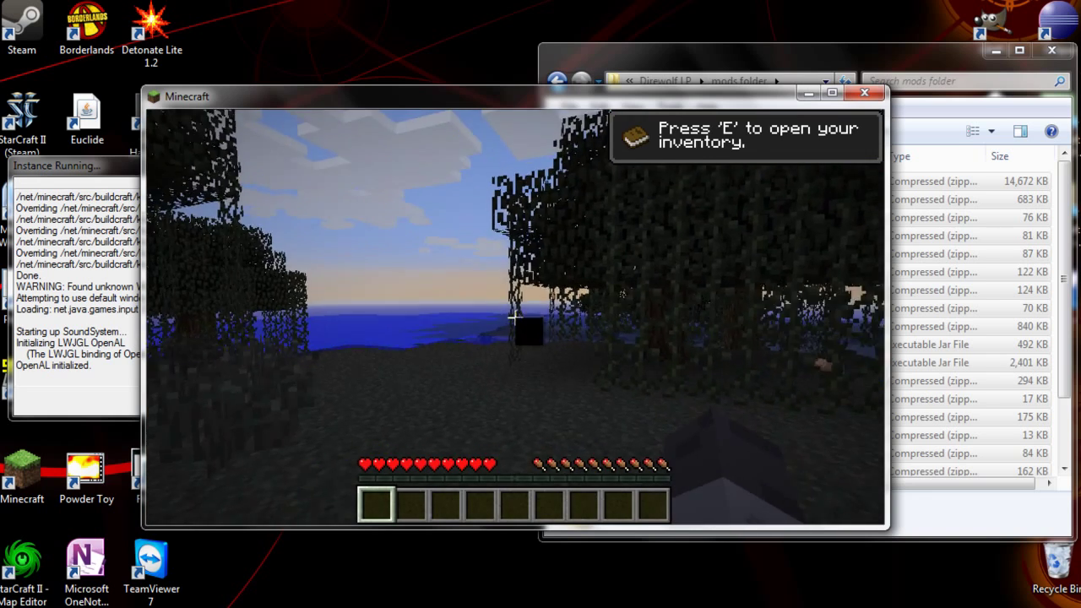
Open the inventory and page through the 14 pages of modded items in TooManyItems
key(e)
click(864, 126)
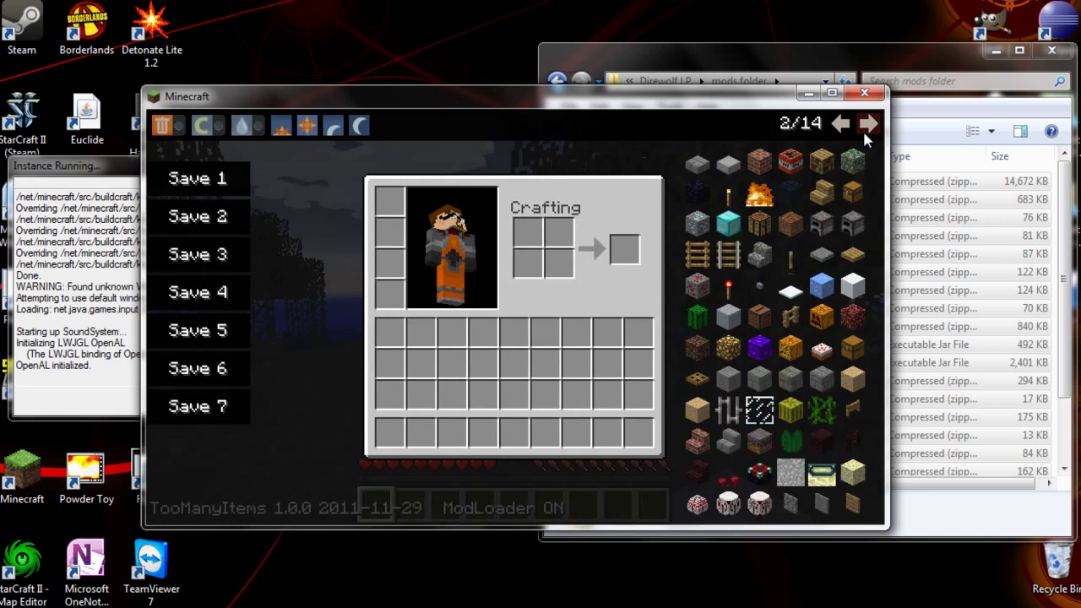
click(866, 126)
click(866, 127)
click(866, 127)
click(866, 127)
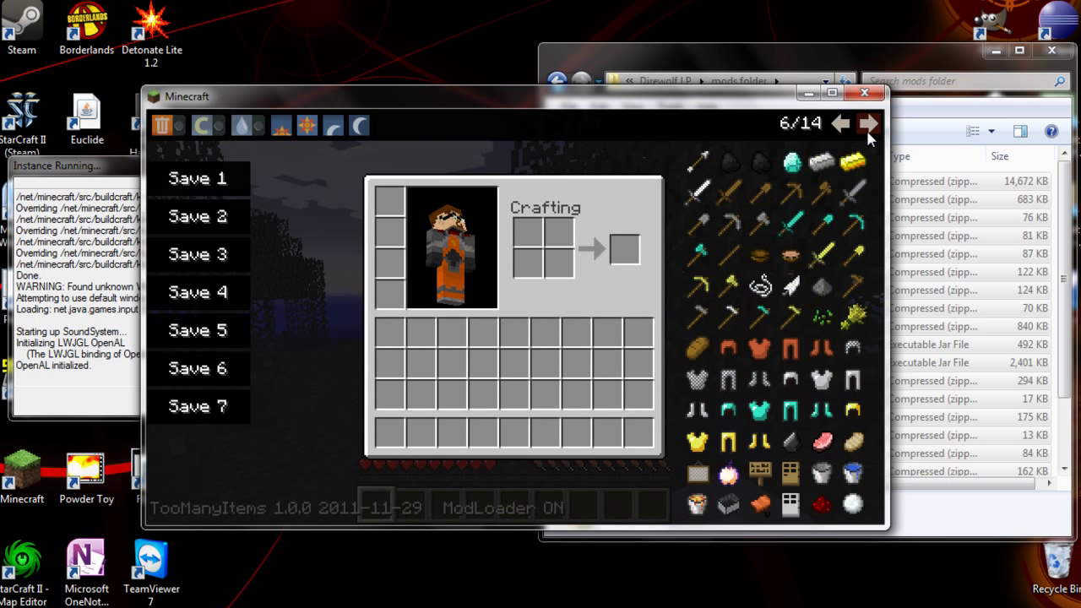
click(865, 126)
click(865, 126)
click(865, 127)
click(866, 126)
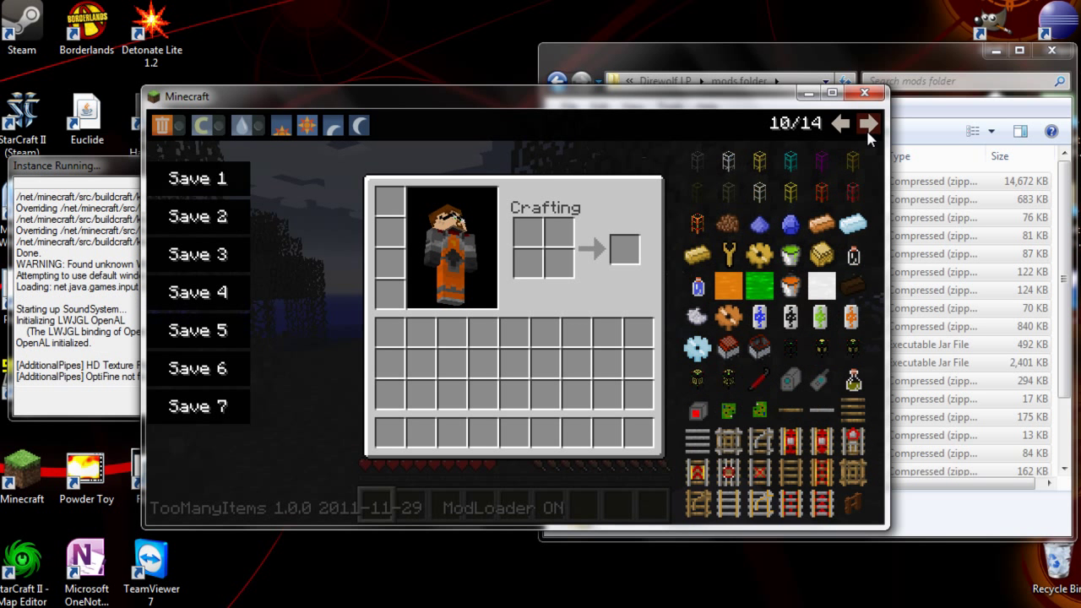
click(865, 127)
click(865, 127)
click(866, 127)
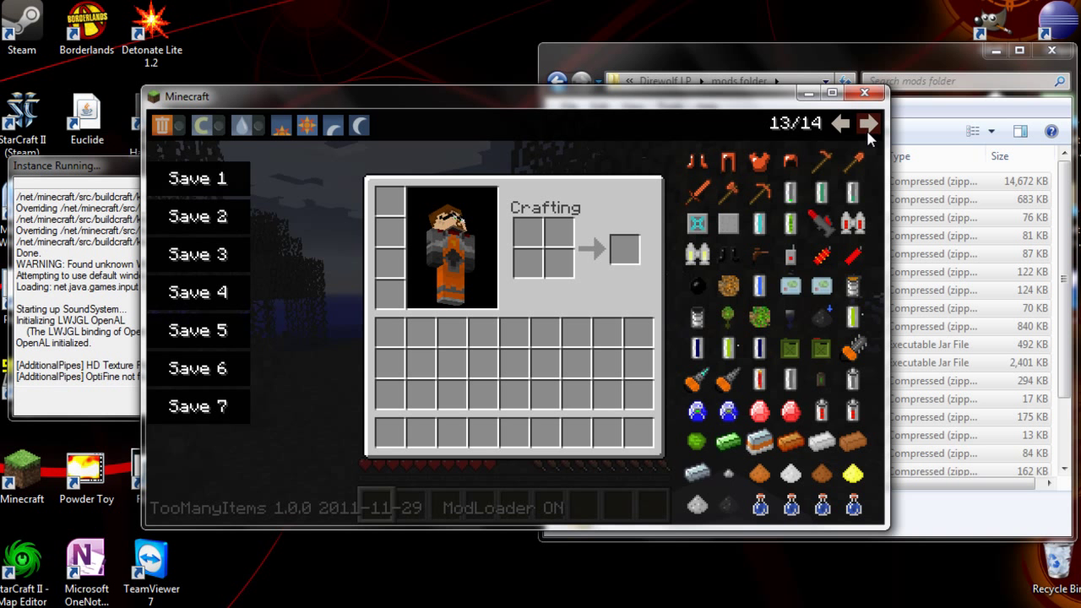
click(865, 127)
click(865, 127)
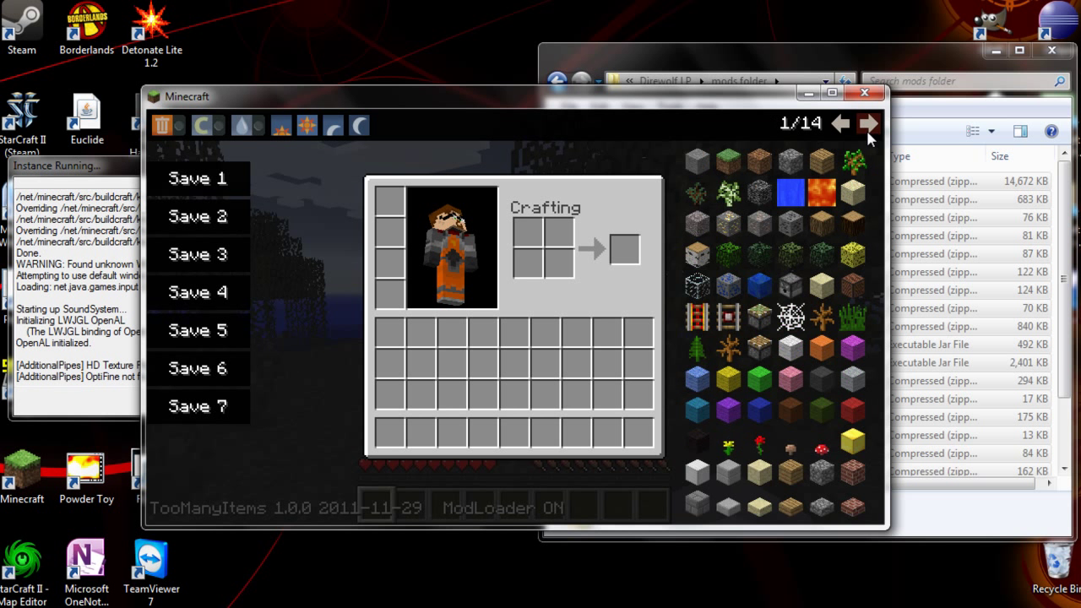
click(866, 127)
click(865, 127)
click(865, 127)
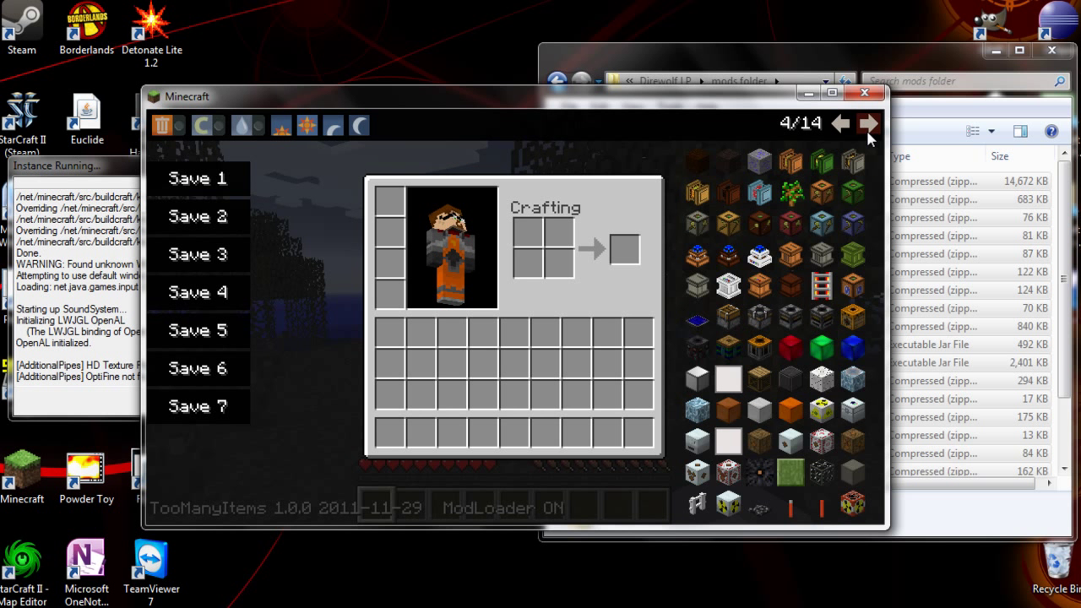
click(865, 127)
Close the inventory, then save New World and quit to the title screen
key(e)
key(Escape)
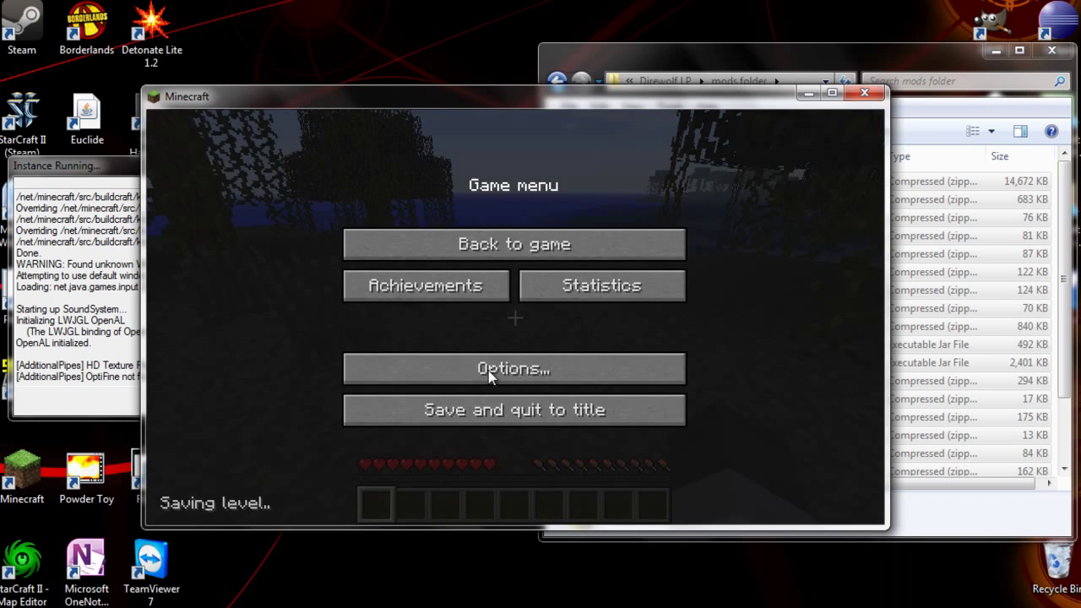
click(499, 420)
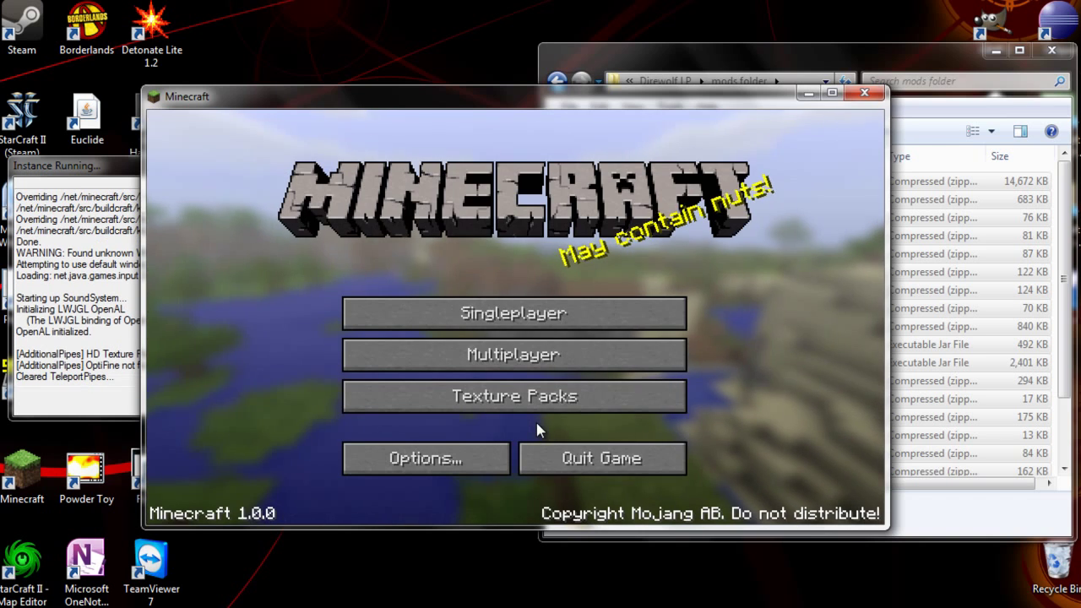